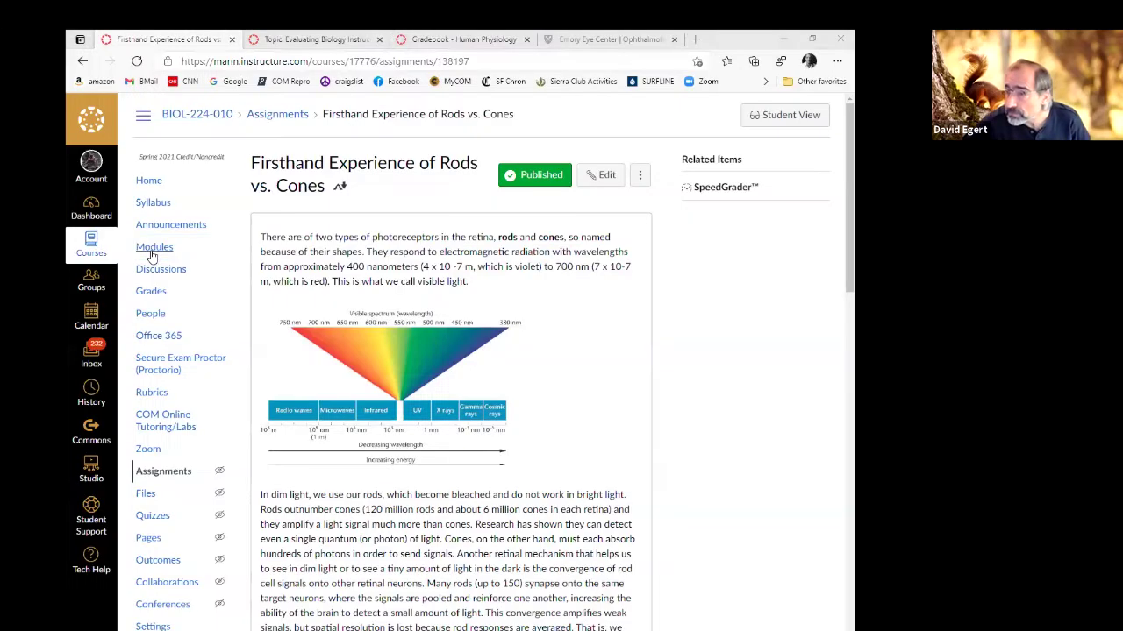
- Publish the Submit PDF of Lab Book Table of Contents item in the course's Lab Exam 1 (April 1) module
{"action": "left_click", "coordinate": [153, 249]}
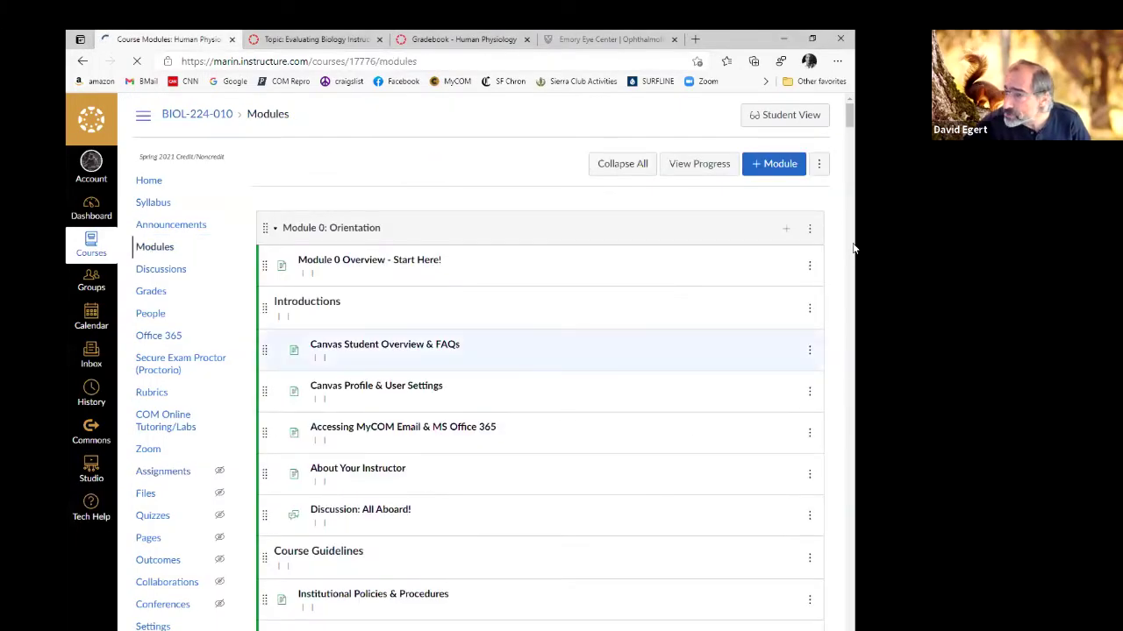
{"action": "scroll", "coordinate": [848, 167], "scroll_direction": "down", "scroll_amount": 15}
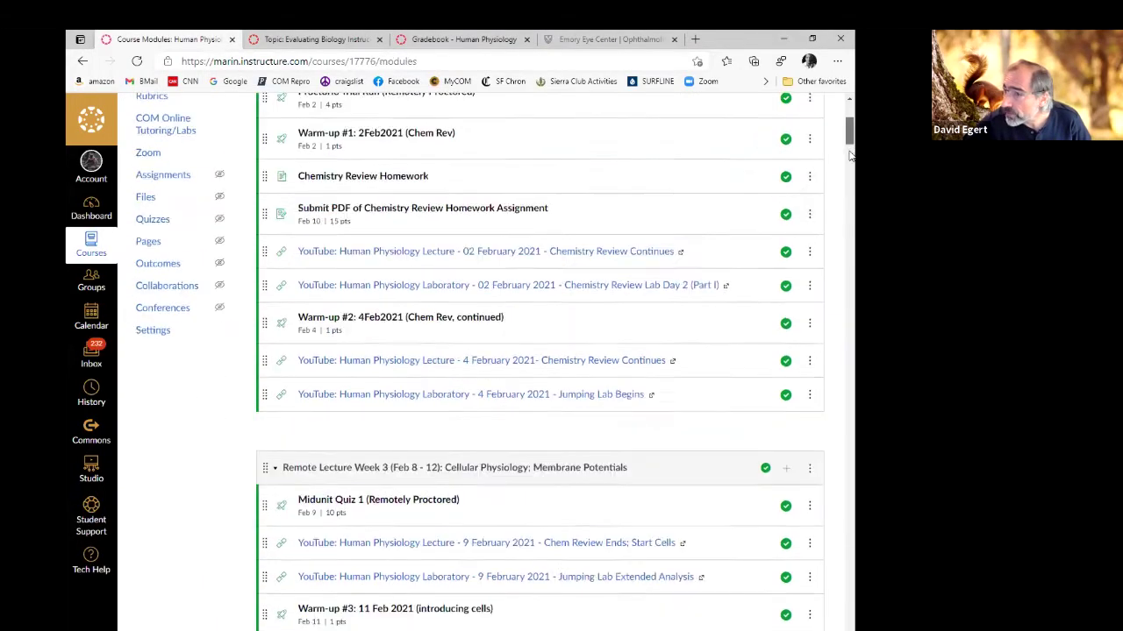
{"action": "scroll", "coordinate": [847, 226], "scroll_direction": "down", "scroll_amount": 10}
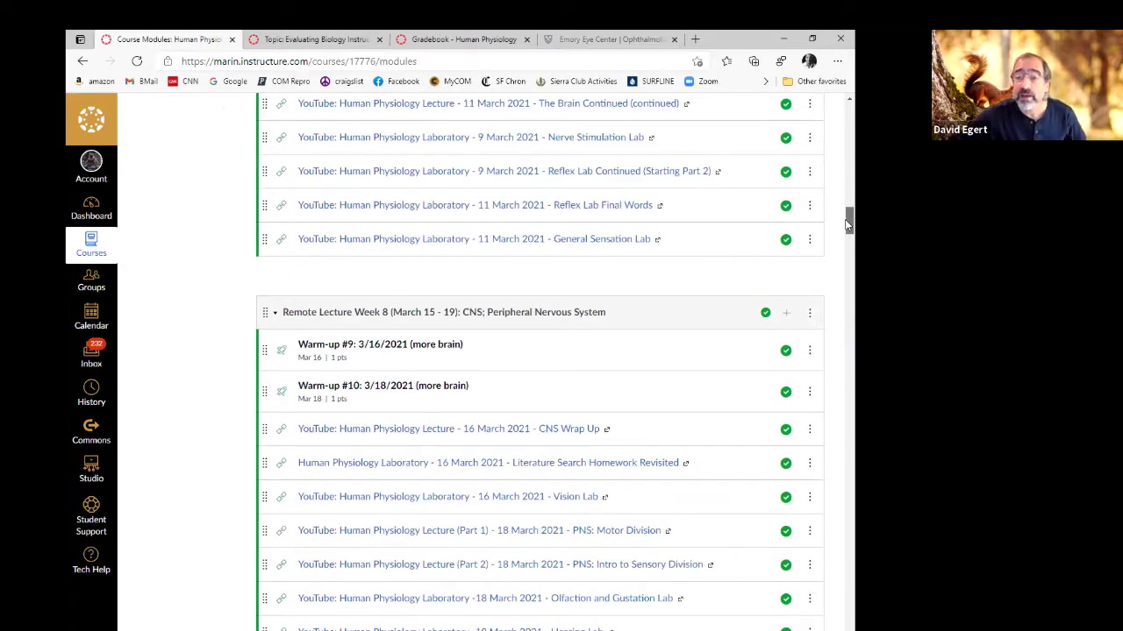
{"action": "left_click_drag", "start_coordinate": [848, 225], "coordinate": [853, 505]}
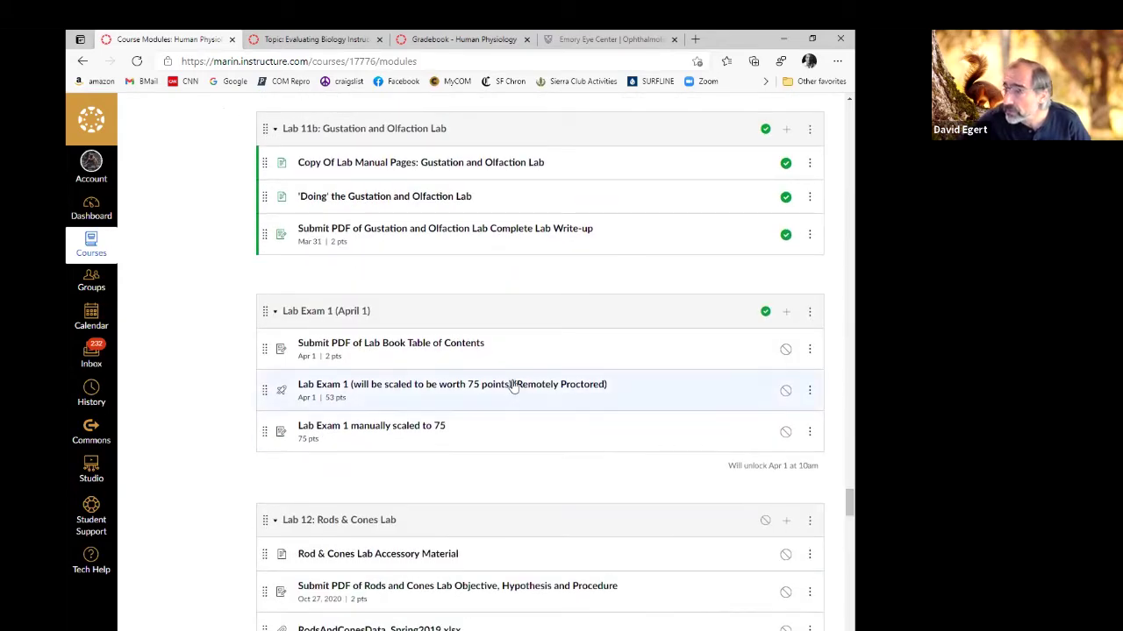
{"action": "left_click", "coordinate": [786, 351]}
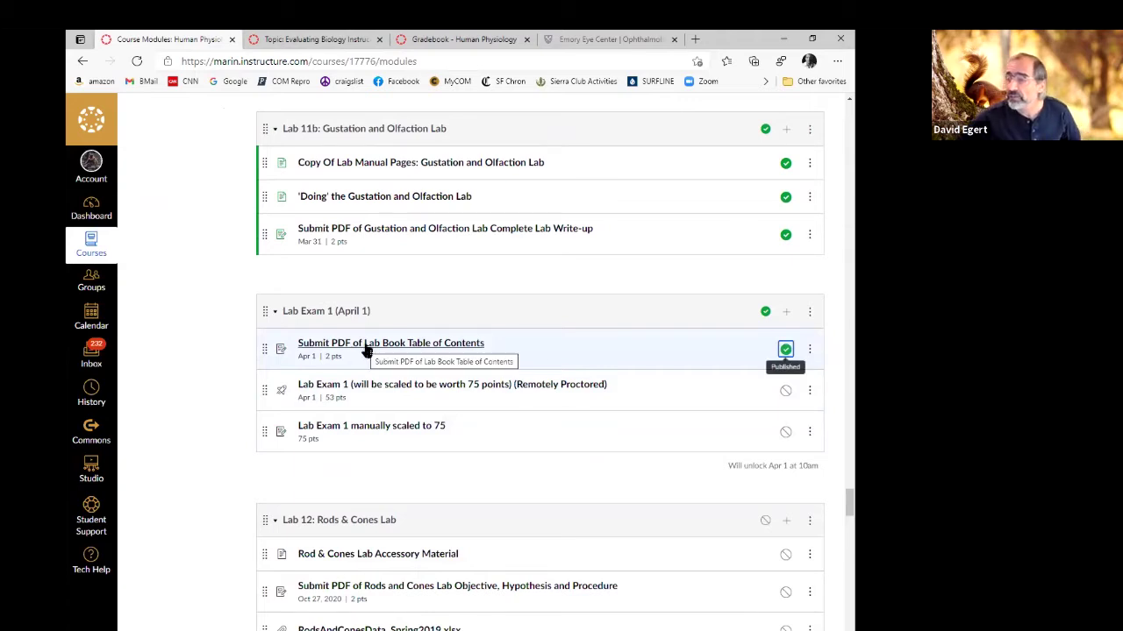
- Set the Lab Book Table of Contents assignment's Available from date to Mar 30 8am and save the assignment
{"action": "left_click", "coordinate": [416, 351]}
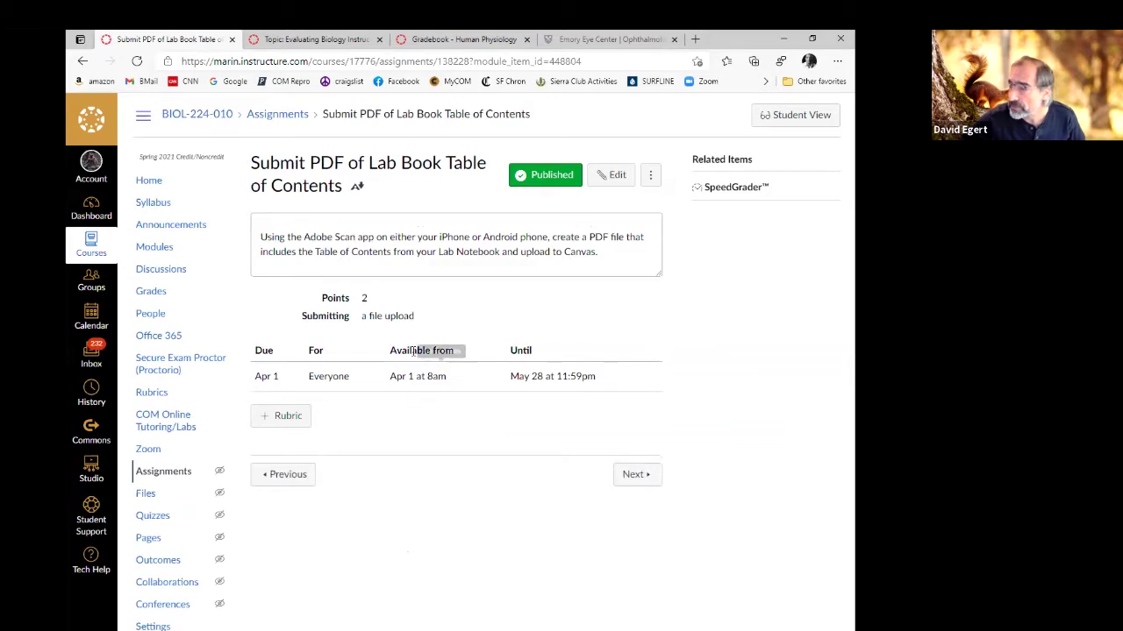
{"action": "left_click", "coordinate": [613, 175]}
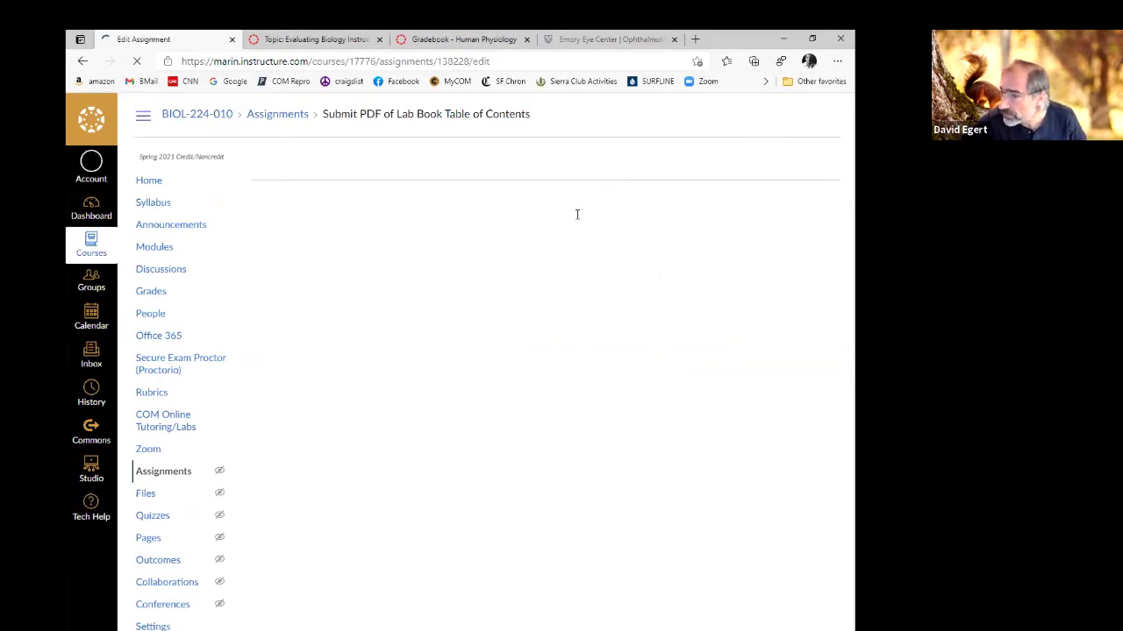
{"action": "scroll", "coordinate": [430, 428], "scroll_direction": "down", "scroll_amount": 9}
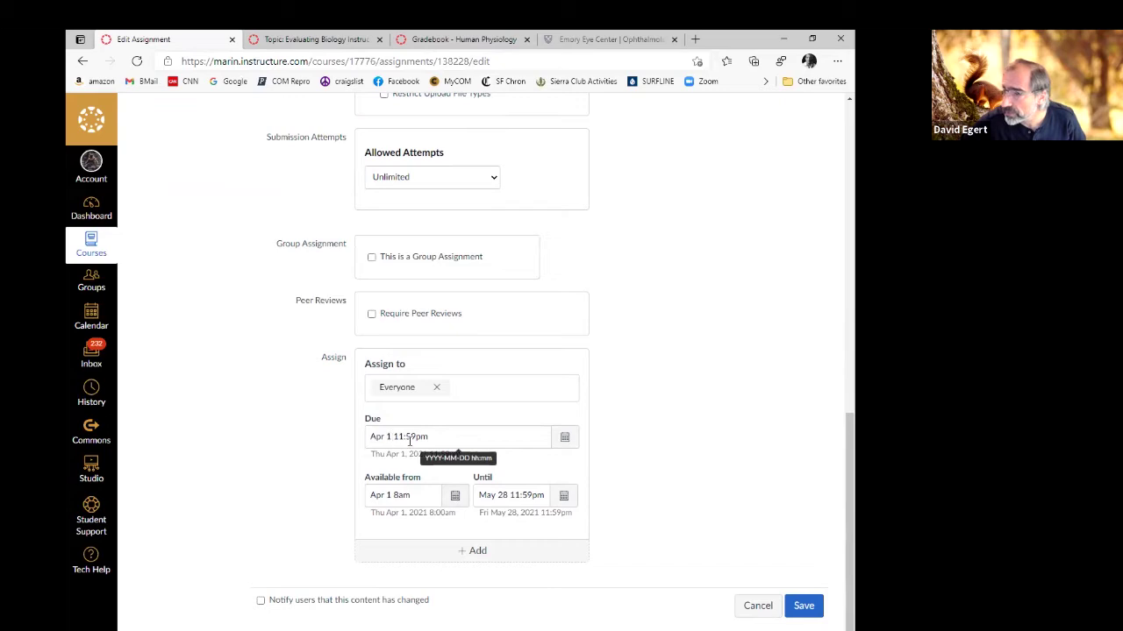
{"action": "left_click", "coordinate": [453, 497]}
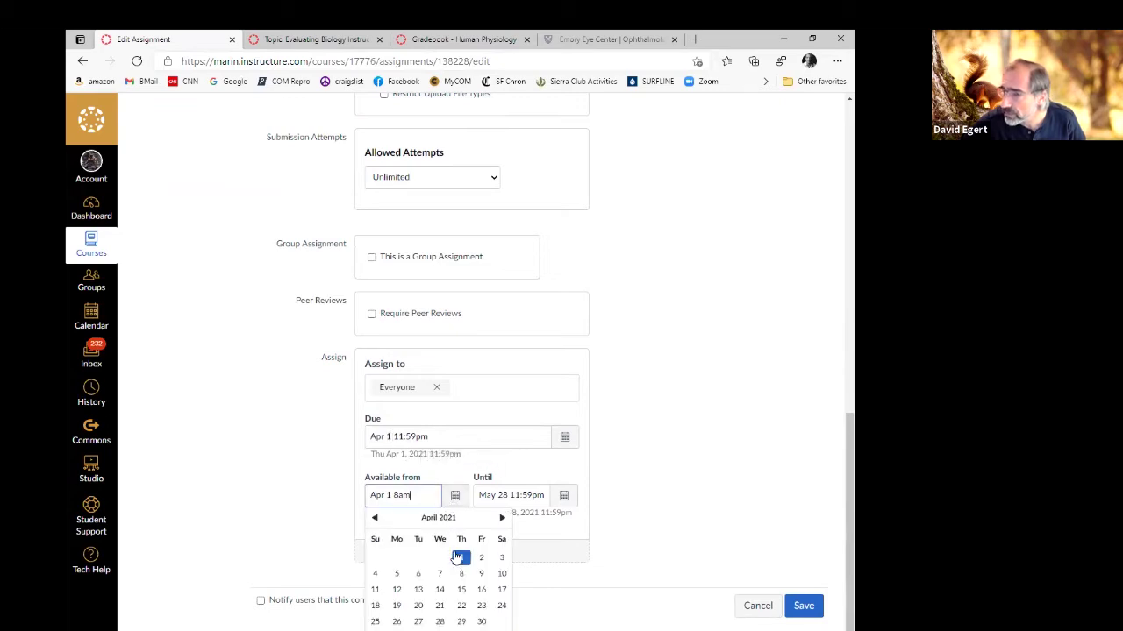
{"action": "left_click", "coordinate": [374, 517]}
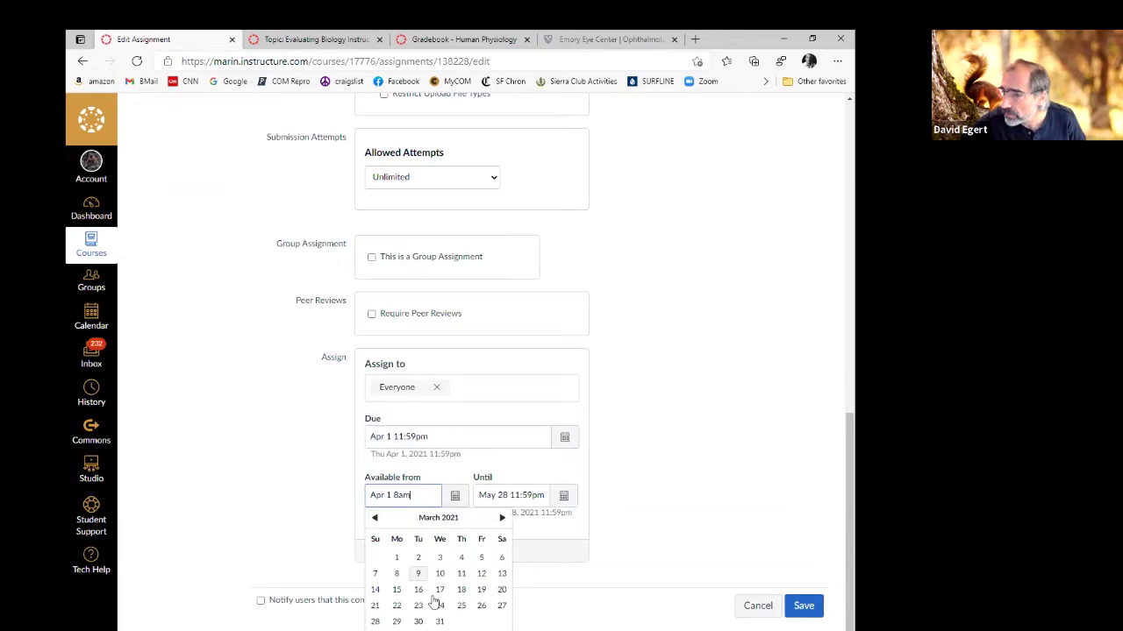
{"action": "left_click", "coordinate": [419, 621]}
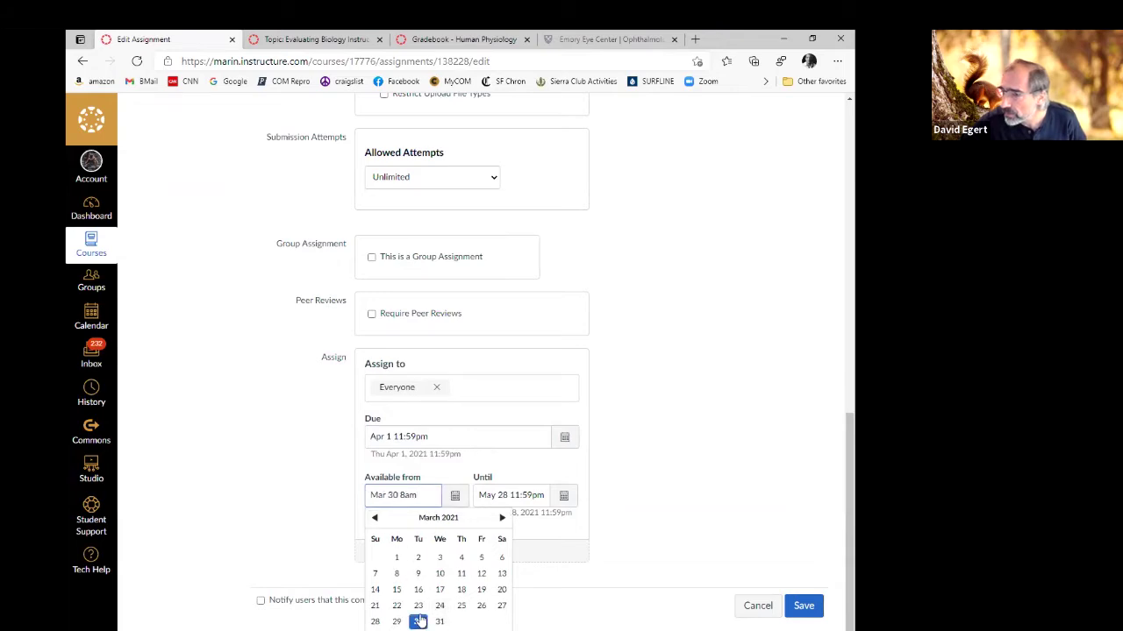
{"action": "left_click", "coordinate": [539, 612]}
{"action": "left_click", "coordinate": [800, 605]}
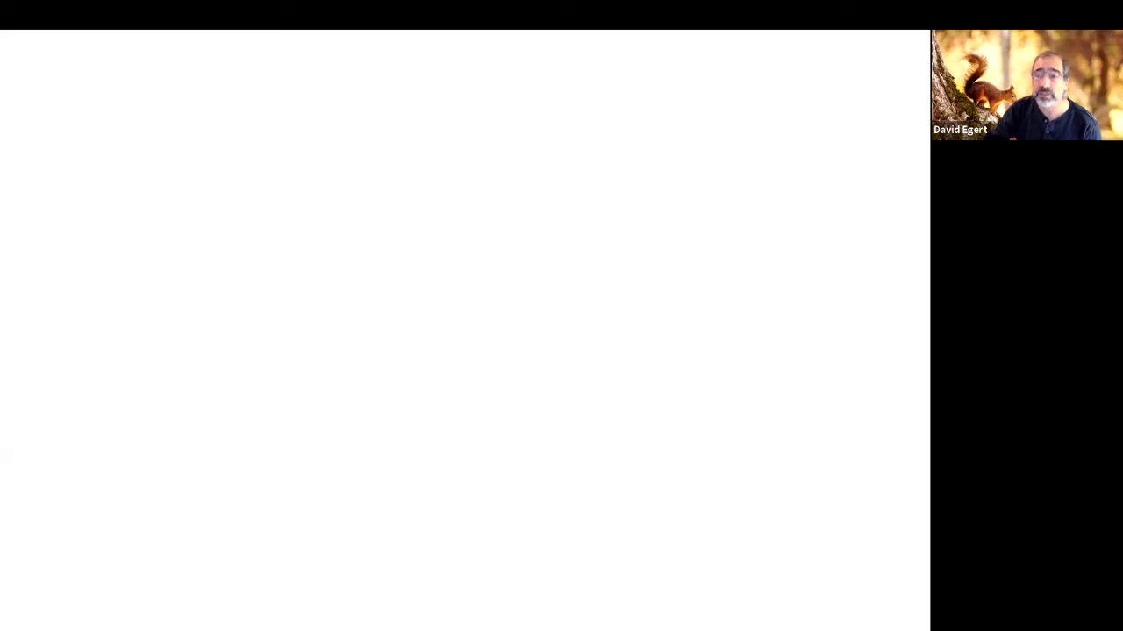
- Handwrite the heading "Significant figures" in yellow across the upper part of the blank whiteboard and underline both words
{"action": "mouse_move", "coordinate": [138, 125]}
{"action": "left_mouse_down"}
{"action": "mouse_move", "coordinate": [93, 202]}
{"action": "mouse_move", "coordinate": [166, 199]}
{"action": "left_mouse_up"}
{"action": "left_click_drag", "start_coordinate": [224, 154], "coordinate": [195, 255]}
{"action": "mouse_move", "coordinate": [236, 179]}
{"action": "left_mouse_down"}
{"action": "mouse_move", "coordinate": [244, 207]}
{"action": "mouse_move", "coordinate": [271, 200]}
{"action": "left_mouse_up"}
{"action": "left_click_drag", "start_coordinate": [282, 157], "coordinate": [300, 202]}
{"action": "left_click_drag", "start_coordinate": [358, 95], "coordinate": [337, 209]}
{"action": "mouse_move", "coordinate": [314, 180]}
{"action": "left_mouse_down"}
{"action": "mouse_move", "coordinate": [372, 172]}
{"action": "mouse_move", "coordinate": [372, 207]}
{"action": "left_mouse_up"}
{"action": "left_click_drag", "start_coordinate": [421, 164], "coordinate": [400, 203]}
{"action": "left_click_drag", "start_coordinate": [456, 171], "coordinate": [455, 203]}
{"action": "left_click_drag", "start_coordinate": [470, 179], "coordinate": [507, 202]}
{"action": "mouse_move", "coordinate": [525, 139]}
{"action": "left_mouse_down"}
{"action": "mouse_move", "coordinate": [530, 203]}
{"action": "mouse_move", "coordinate": [565, 160]}
{"action": "left_mouse_up"}
{"action": "left_click_drag", "start_coordinate": [680, 114], "coordinate": [652, 225]}
{"action": "left_click_drag", "start_coordinate": [619, 195], "coordinate": [676, 188]}
{"action": "left_click_drag", "start_coordinate": [670, 184], "coordinate": [673, 215]}
{"action": "left_click_drag", "start_coordinate": [719, 176], "coordinate": [690, 263]}
{"action": "mouse_move", "coordinate": [733, 179]}
{"action": "left_mouse_down"}
{"action": "mouse_move", "coordinate": [759, 211]}
{"action": "mouse_move", "coordinate": [786, 175]}
{"action": "left_mouse_up"}
{"action": "left_click_drag", "start_coordinate": [795, 197], "coordinate": [816, 210]}
{"action": "left_click_drag", "start_coordinate": [846, 162], "coordinate": [795, 218]}
{"action": "left_click_drag", "start_coordinate": [757, 123], "coordinate": [768, 139]}
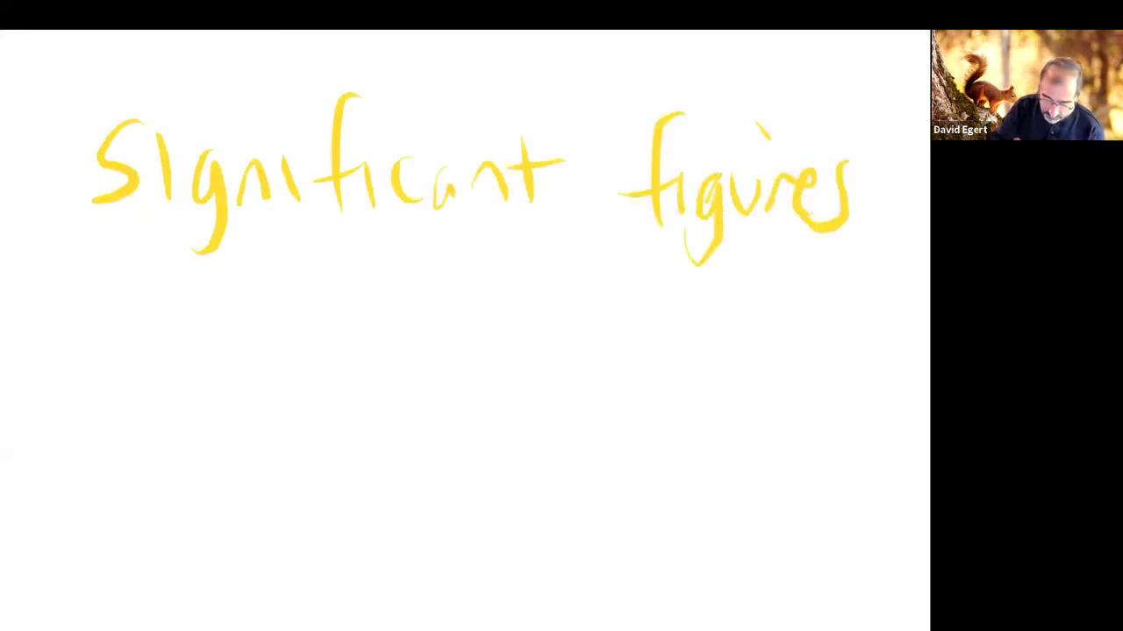
{"action": "left_click_drag", "start_coordinate": [689, 251], "coordinate": [832, 237]}
{"action": "left_click_drag", "start_coordinate": [139, 235], "coordinate": [519, 222]}
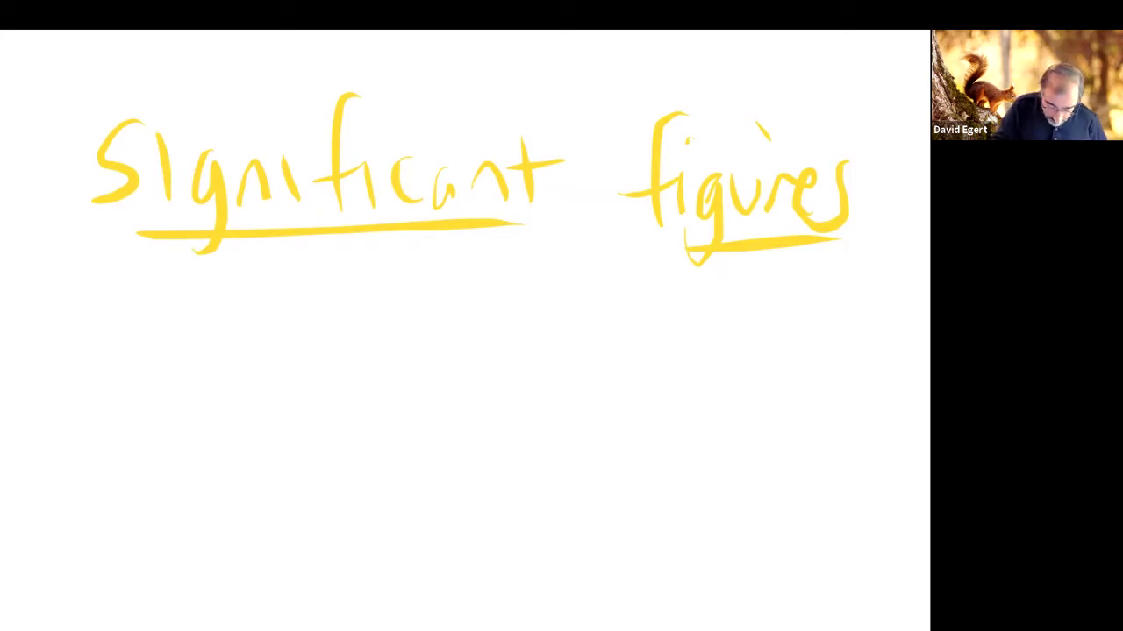
- Handwrite "15 cm" below the word "Significant", using black ink over the initial yellow stroke
{"action": "left_click_drag", "start_coordinate": [269, 318], "coordinate": [260, 375]}
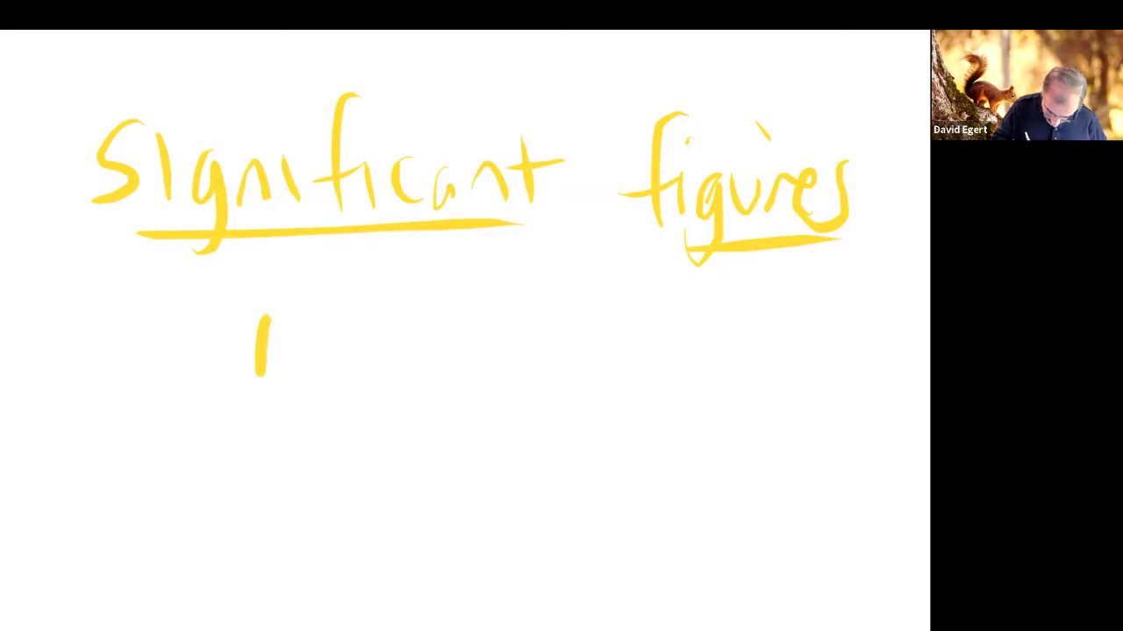
{"action": "mouse_move", "coordinate": [254, 319]}
{"action": "left_mouse_down"}
{"action": "mouse_move", "coordinate": [259, 374]}
{"action": "mouse_move", "coordinate": [254, 328]}
{"action": "mouse_move", "coordinate": [307, 324]}
{"action": "mouse_move", "coordinate": [270, 368]}
{"action": "left_mouse_up"}
{"action": "left_click_drag", "start_coordinate": [353, 343], "coordinate": [354, 365]}
{"action": "left_click_drag", "start_coordinate": [363, 364], "coordinate": [398, 355]}
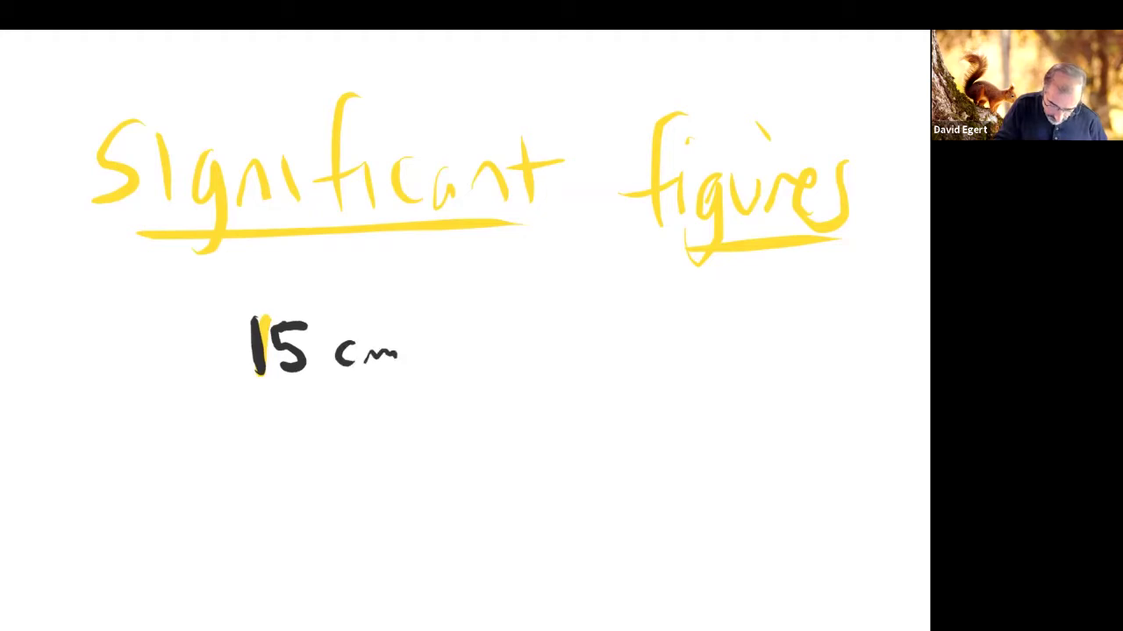
- Handwrite "15.0 cm" in black directly below the "15 cm" measurement
{"action": "mouse_move", "coordinate": [263, 410]}
{"action": "left_mouse_down"}
{"action": "mouse_move", "coordinate": [266, 462]}
{"action": "mouse_move", "coordinate": [291, 467]}
{"action": "left_mouse_up"}
{"action": "left_click_drag", "start_coordinate": [298, 423], "coordinate": [323, 420]}
{"action": "left_click_drag", "start_coordinate": [326, 463], "coordinate": [328, 470]}
{"action": "left_click_drag", "start_coordinate": [356, 422], "coordinate": [400, 454]}
{"action": "mouse_move", "coordinate": [411, 451]}
{"action": "left_mouse_down"}
{"action": "mouse_move", "coordinate": [419, 441]}
{"action": "mouse_move", "coordinate": [435, 447]}
{"action": "left_mouse_up"}
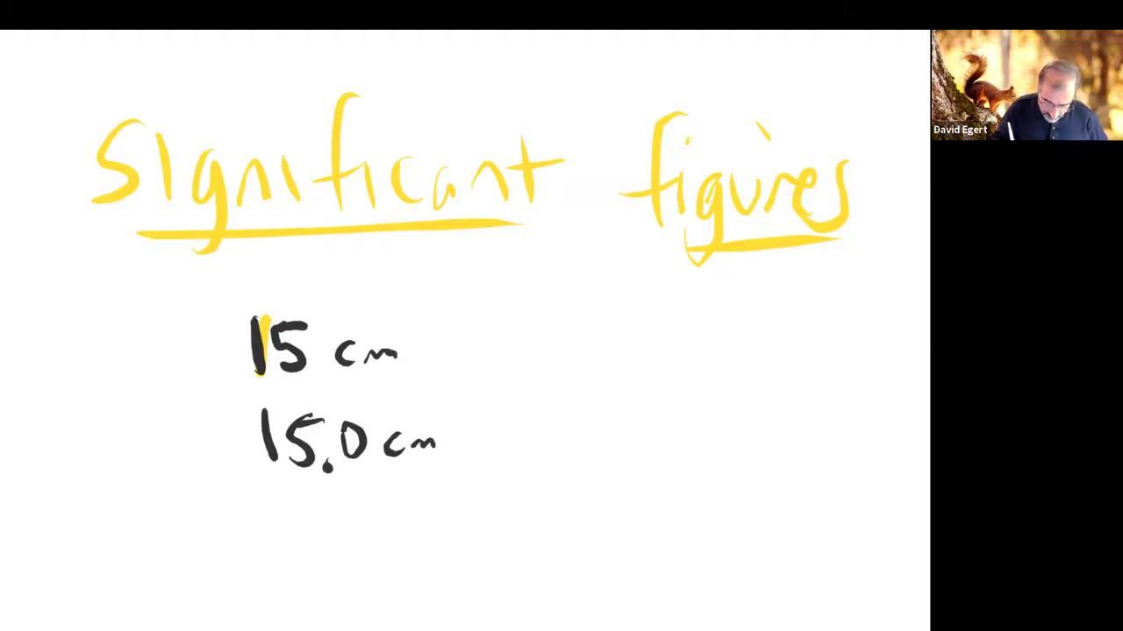